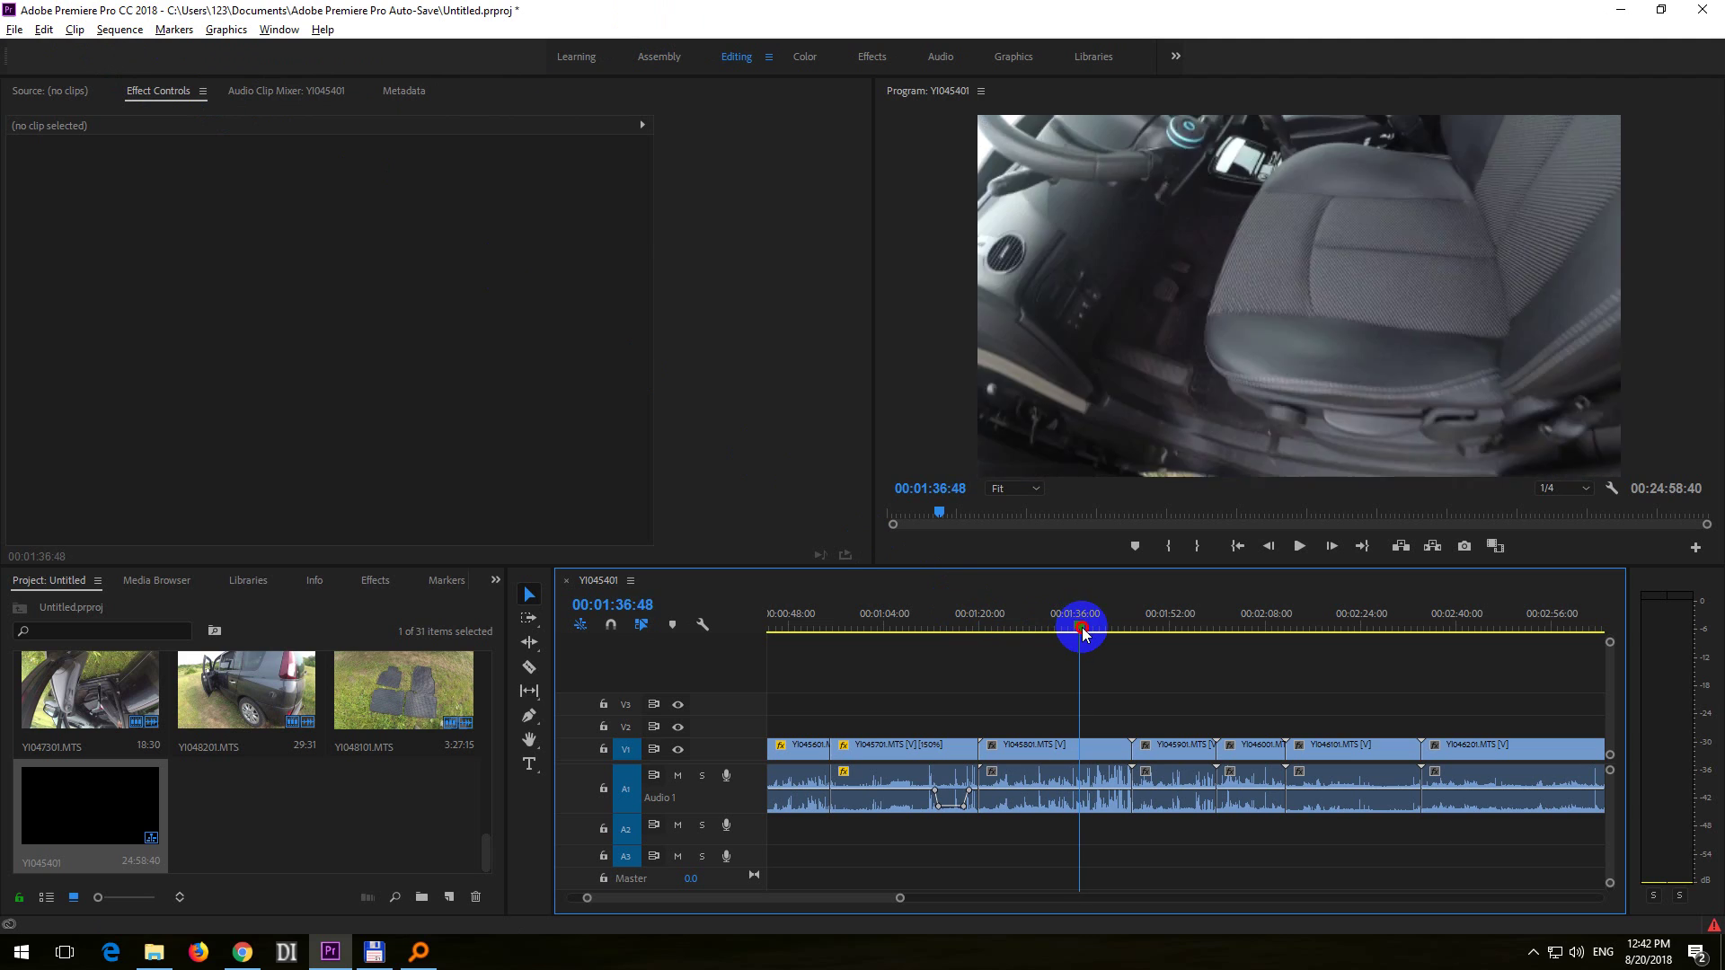
Scrub the playhead to 00:01:37:24 on the car-seat cleaning clip
left_click_drag(1073, 626, 1087, 636)
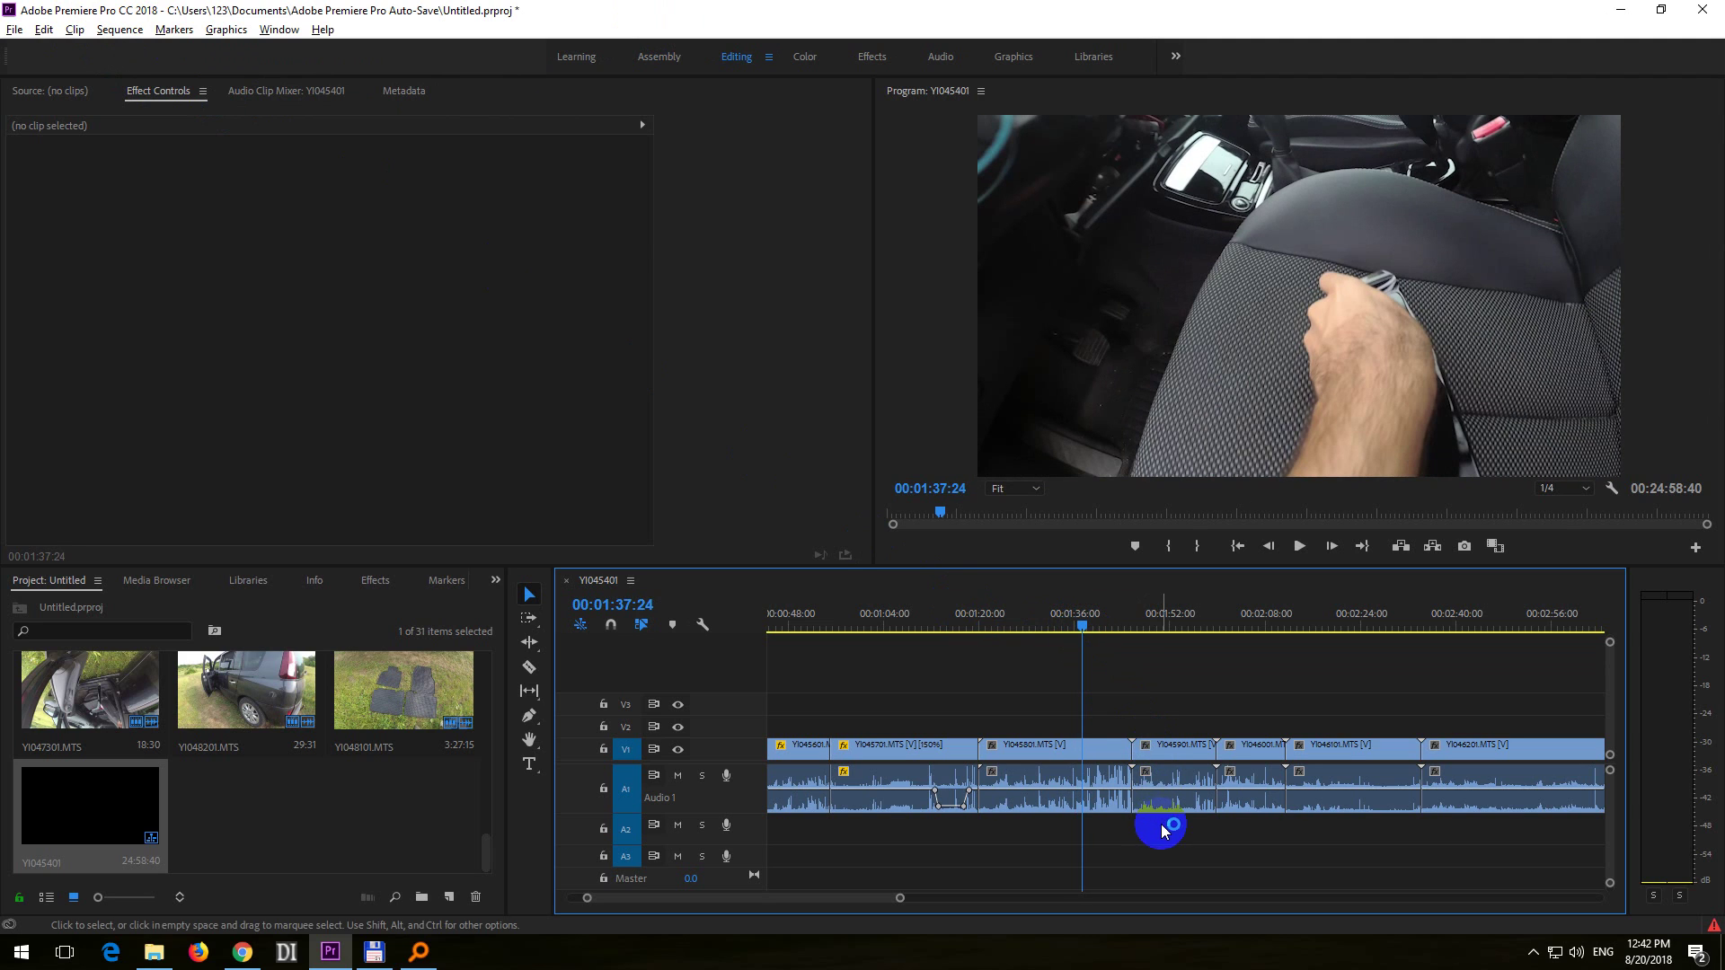
Add a frame hold segment to the V1 car-seat clip at 00:01:37:24
left_click(1104, 765)
right_click(1113, 752)
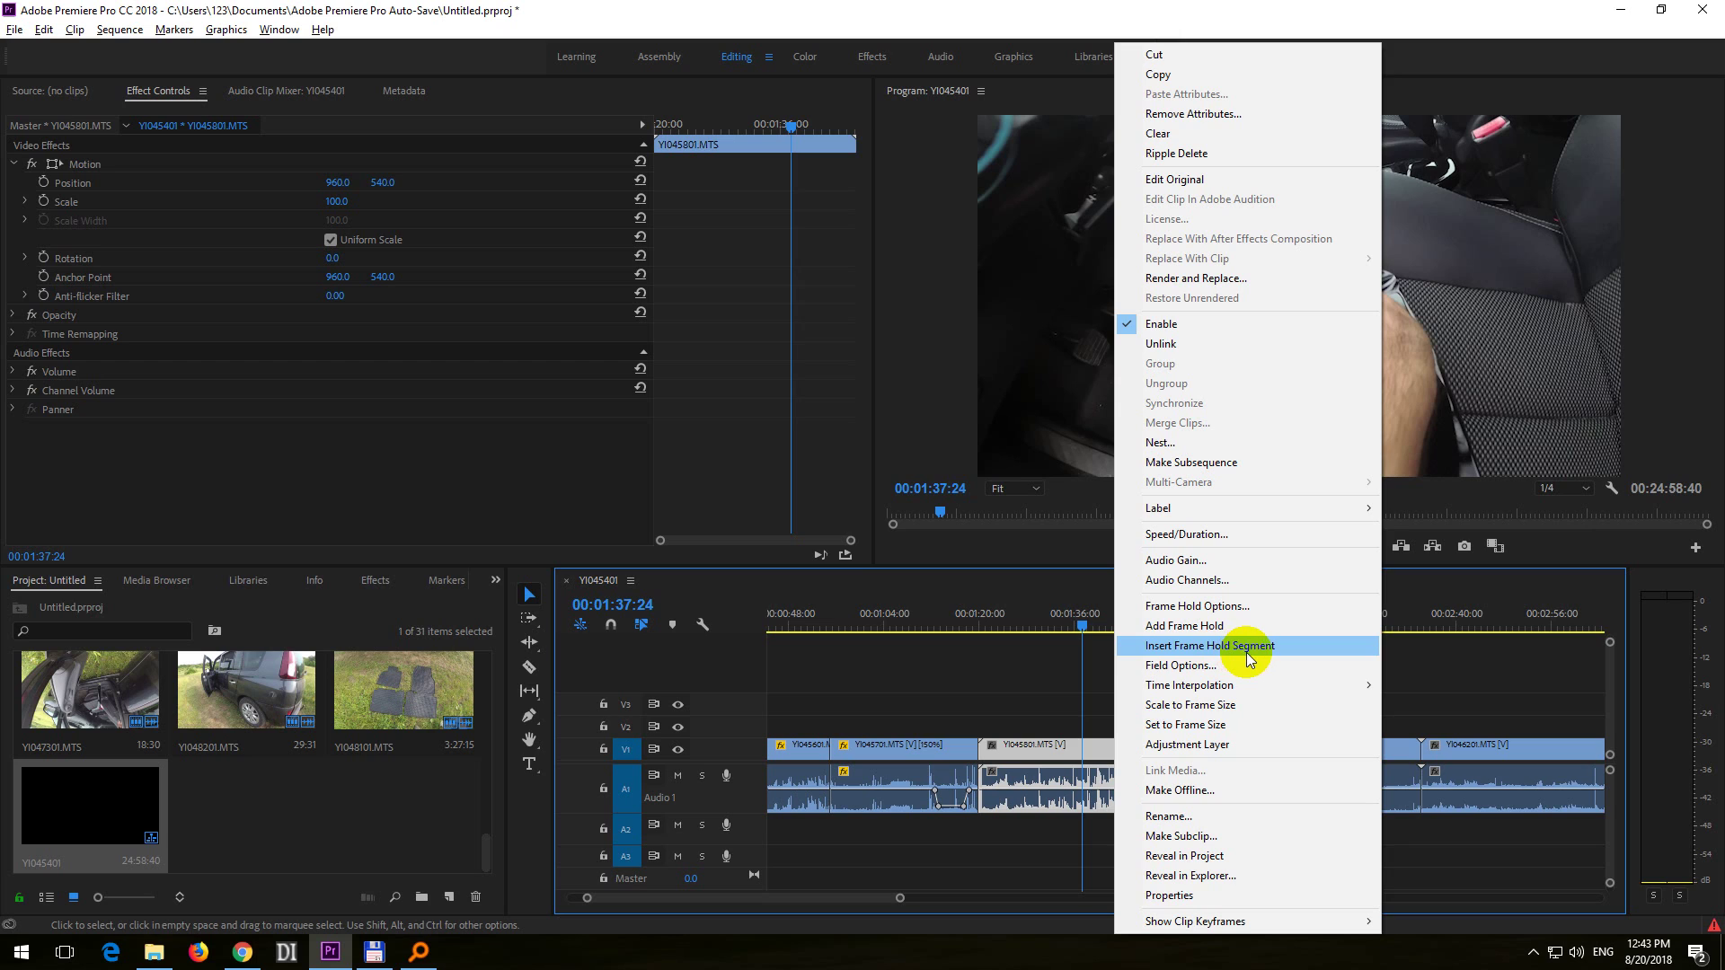
left_click(1152, 646)
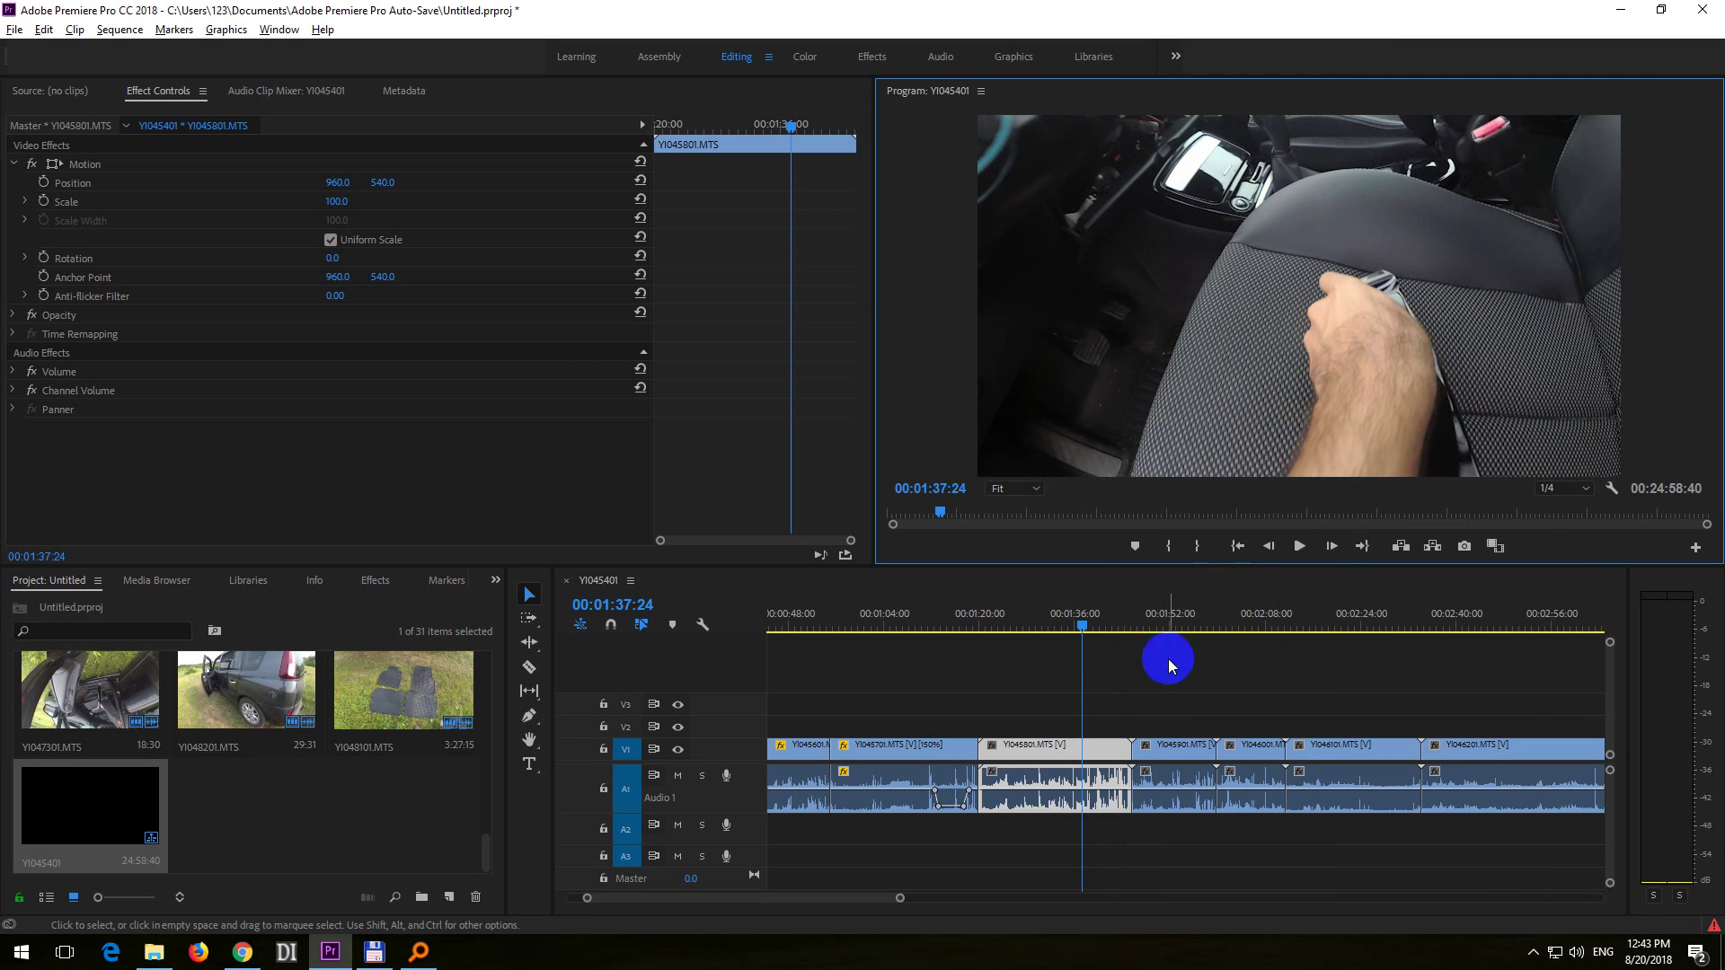
Add a second frame hold segment at the playhead, extending the sequence to 25:00:39
left_click(1080, 753)
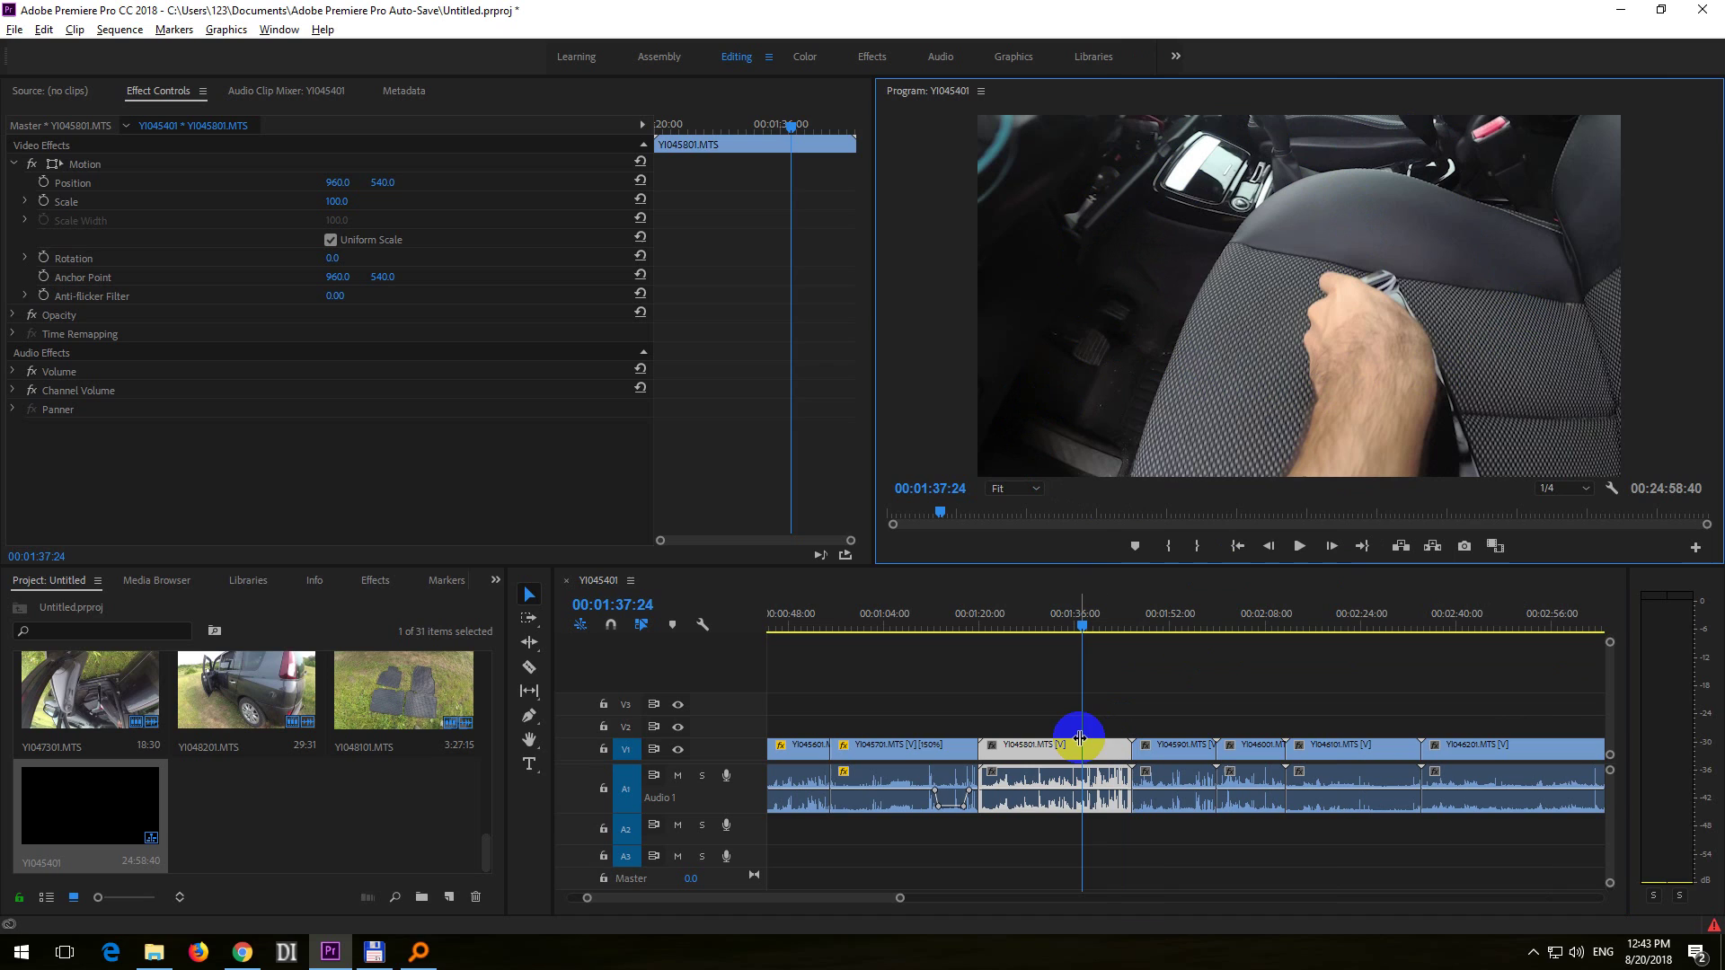
left_click(1084, 755)
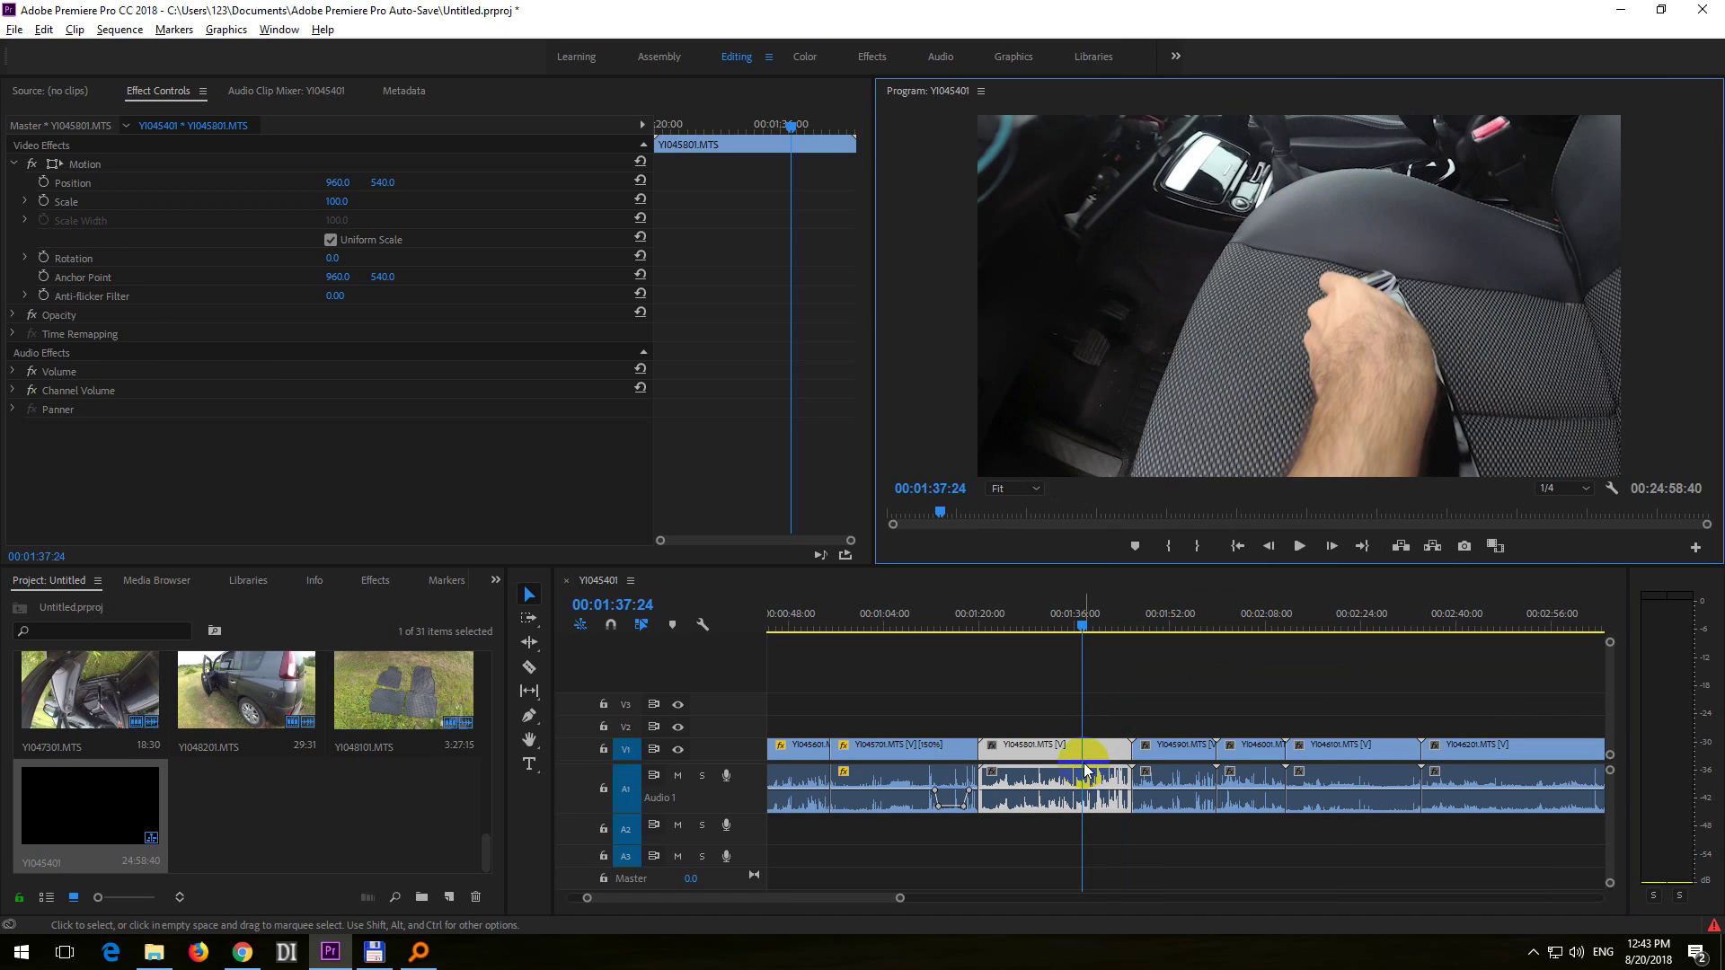
left_click(1118, 757)
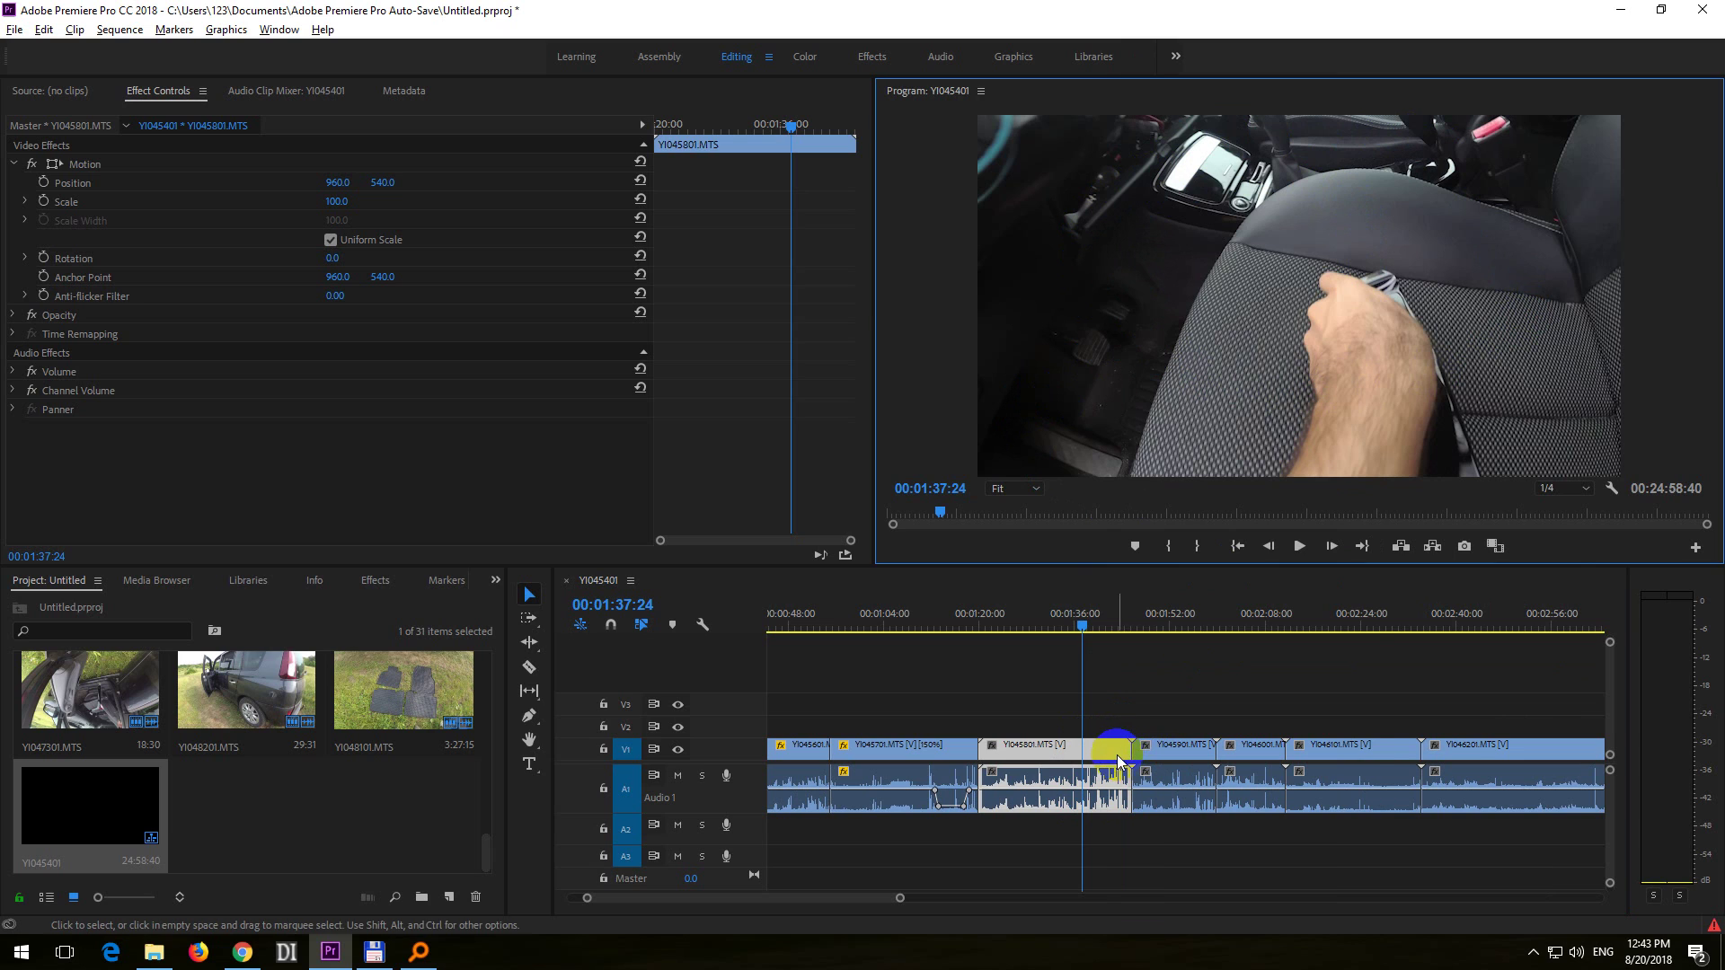
right_click(1114, 749)
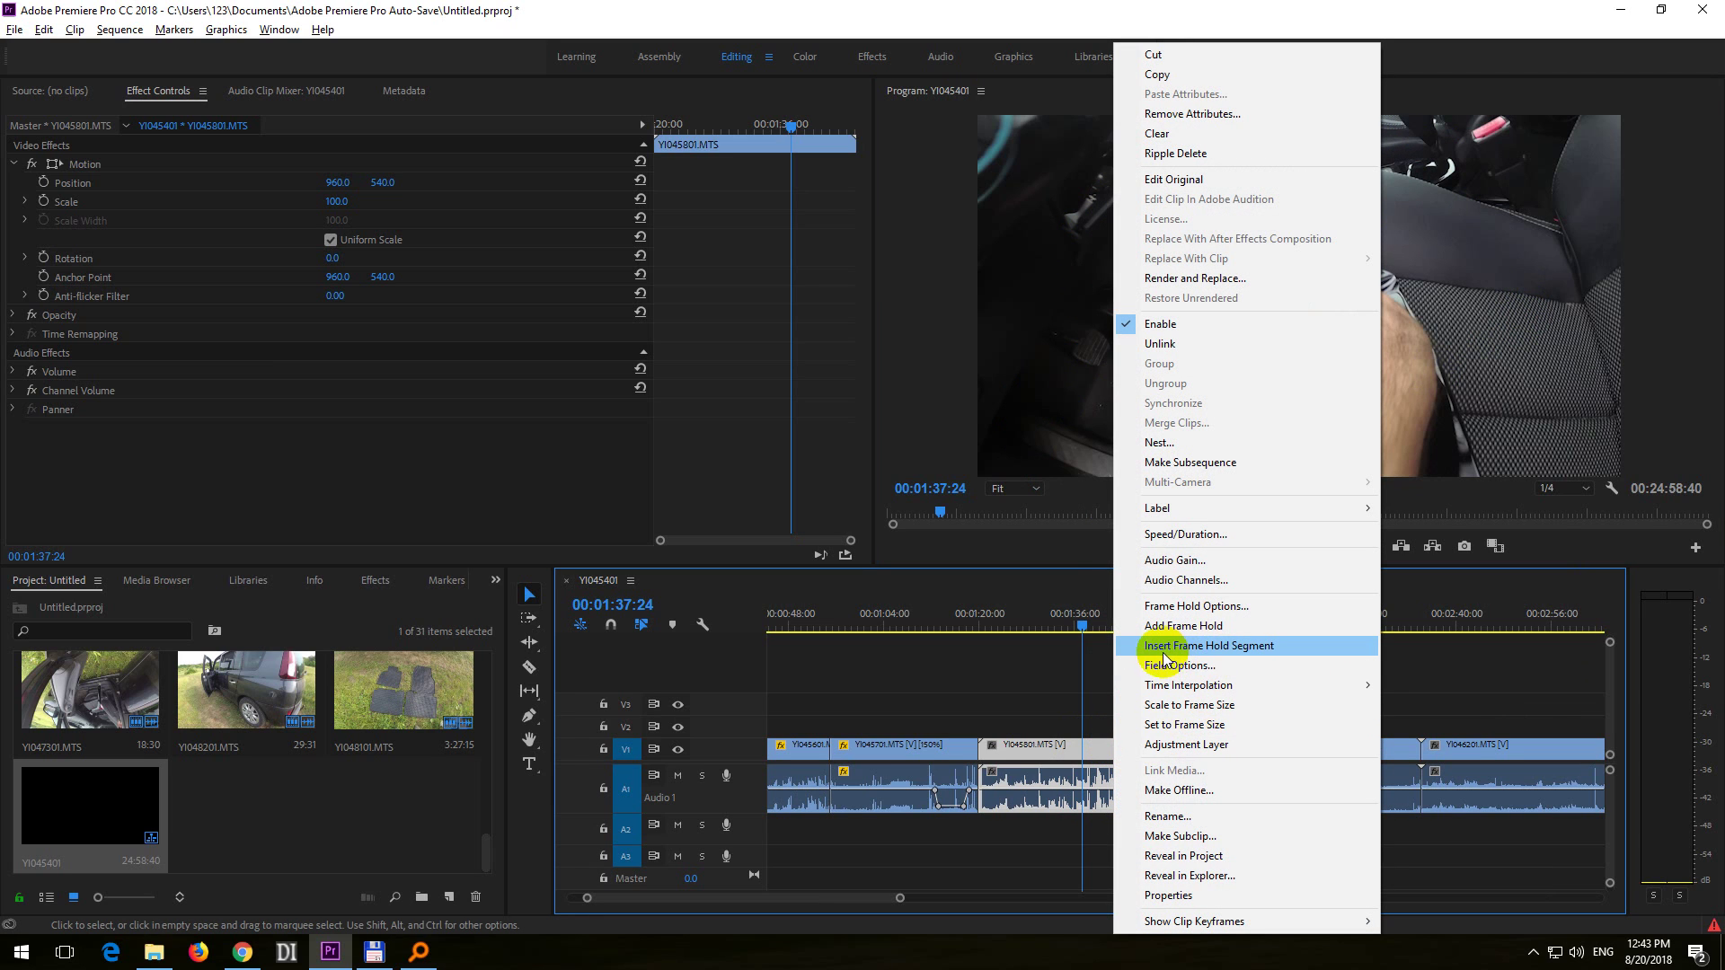
left_click(1226, 655)
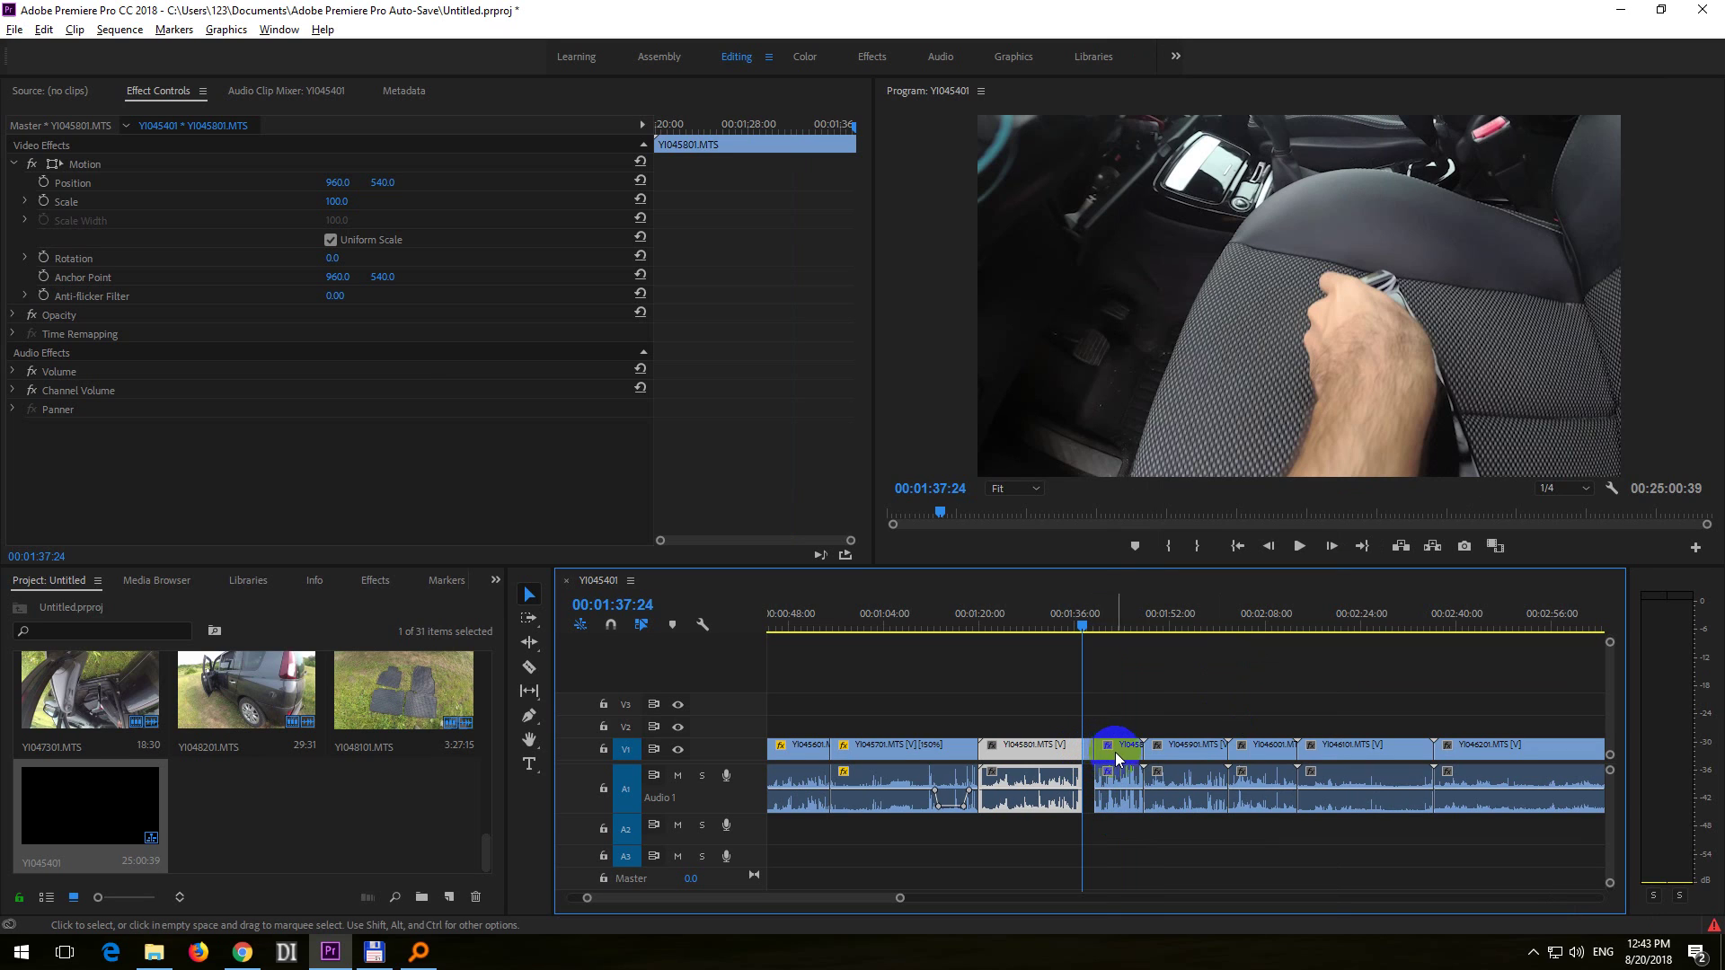
left_click_drag(894, 898, 831, 890)
Scrub from 00:01:31:34 past the holds to 00:01:38:13 to preview the freeze
left_click(1064, 623)
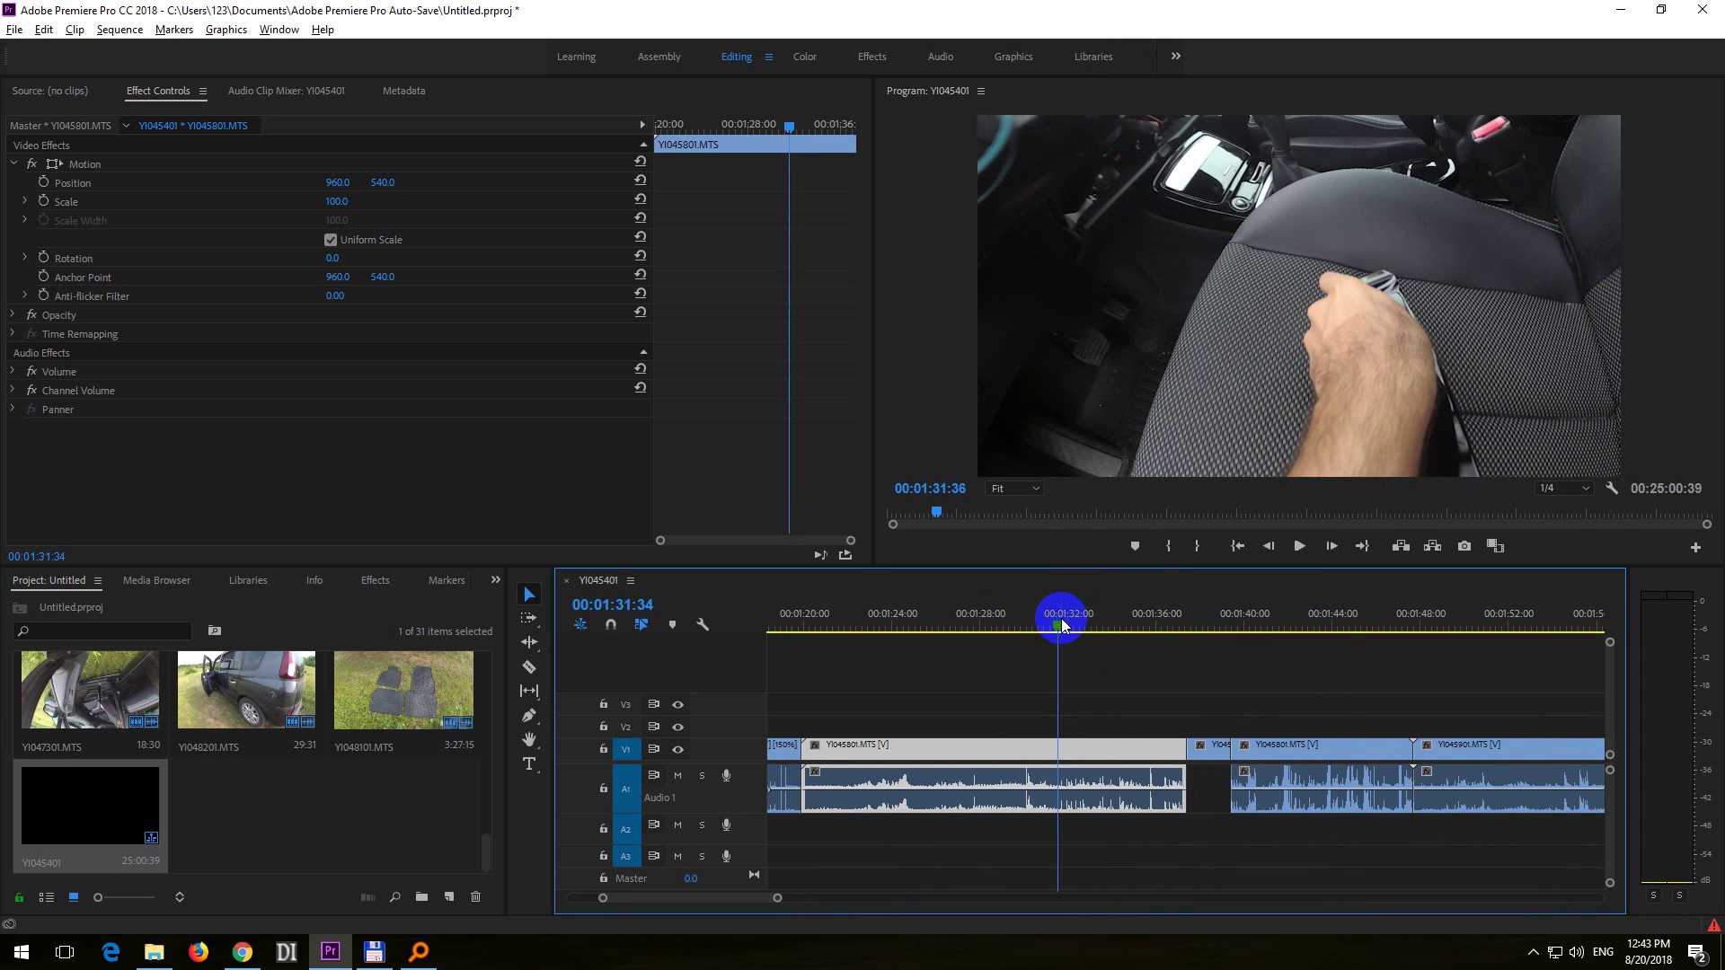
mouse_move(1061, 628)
left_mouse_down()
mouse_move(1297, 655)
mouse_move(1207, 651)
left_mouse_up()
Trim the frame hold clip's right edge shorter and delete the gap, making the sequence 24:59:45
left_click(1213, 752)
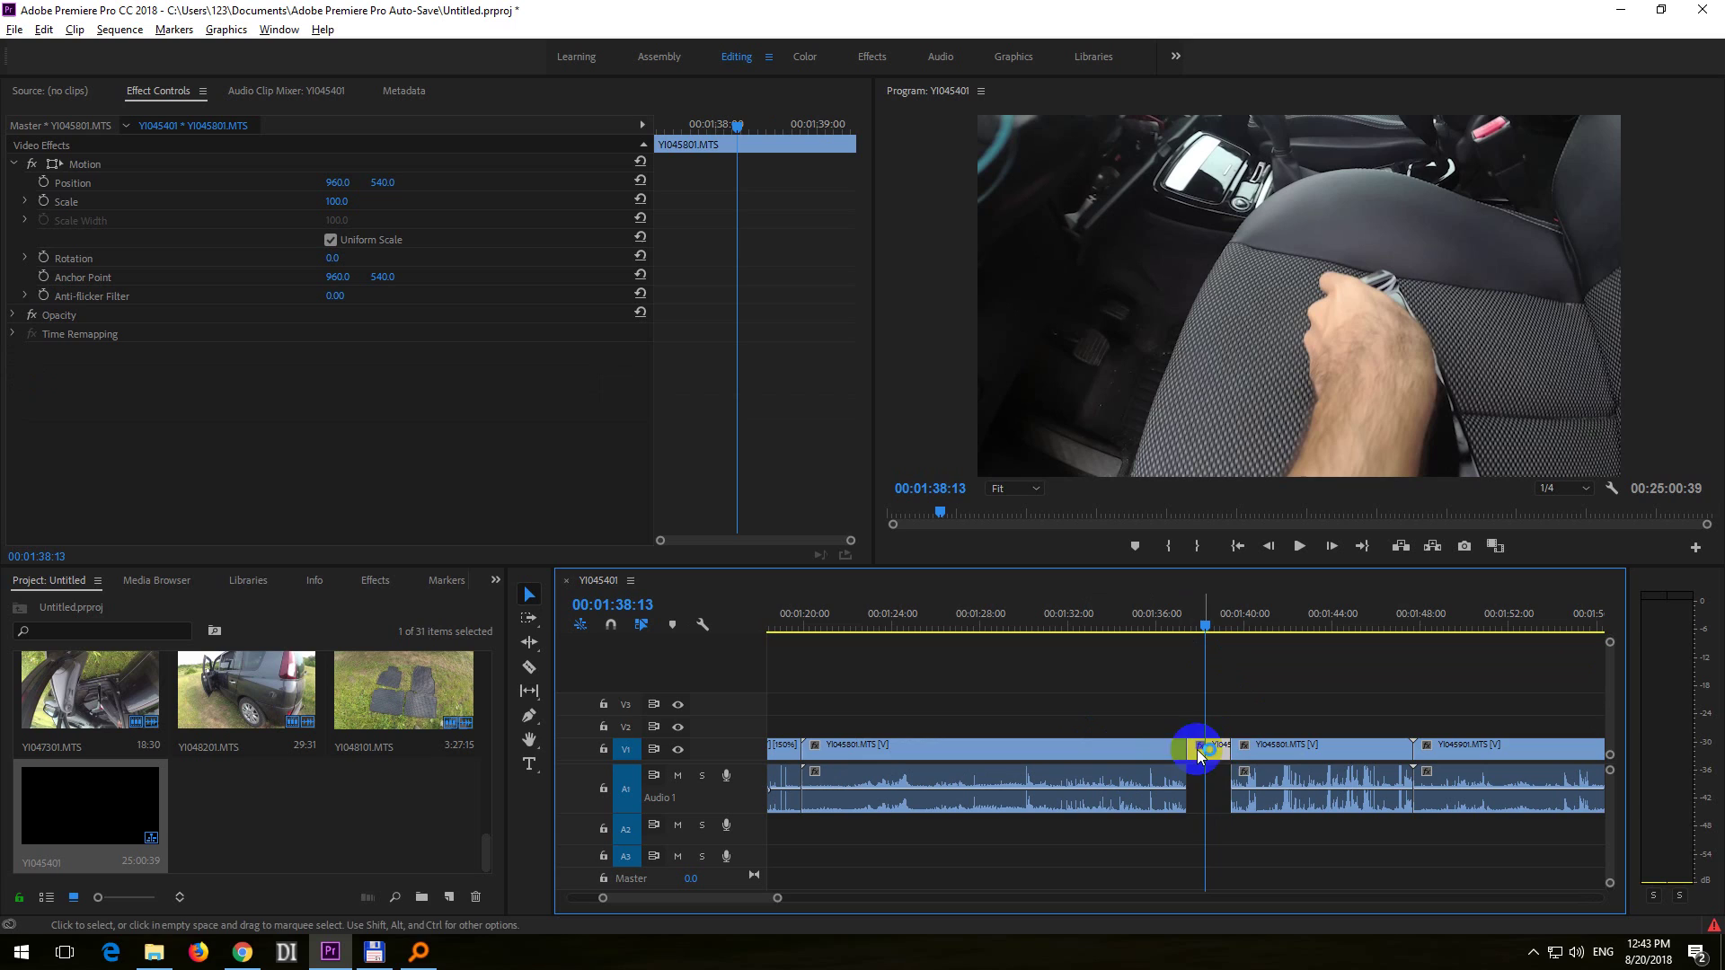
left_click(534, 602)
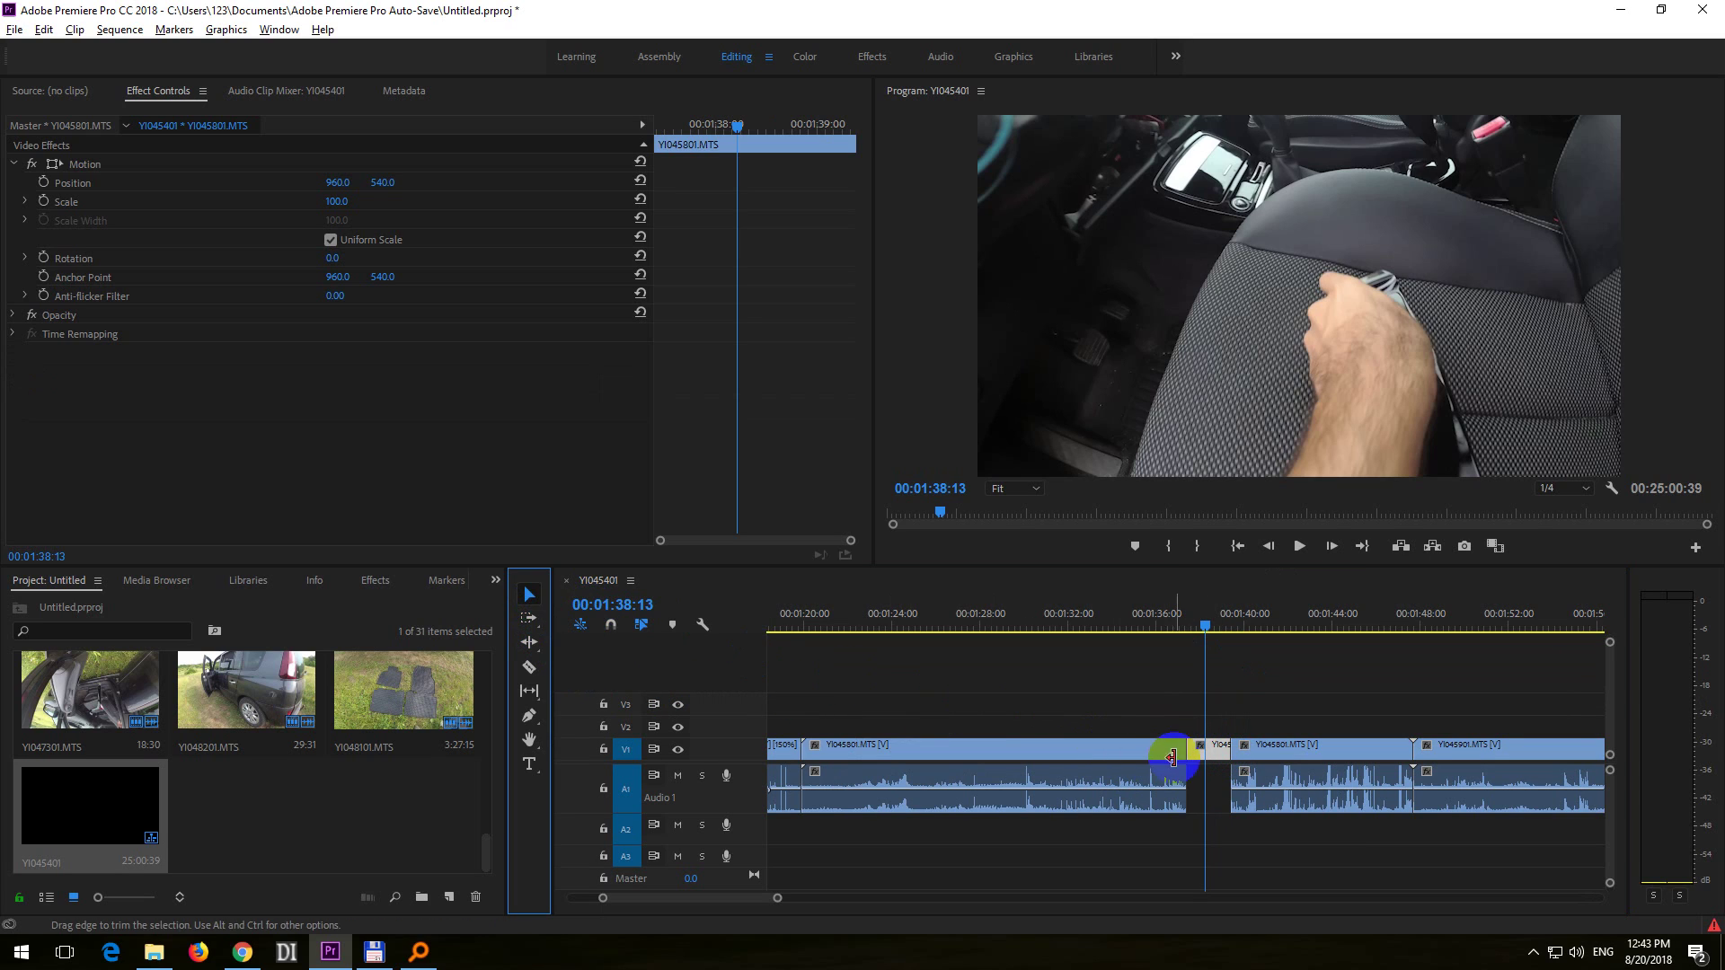
left_click(1222, 750)
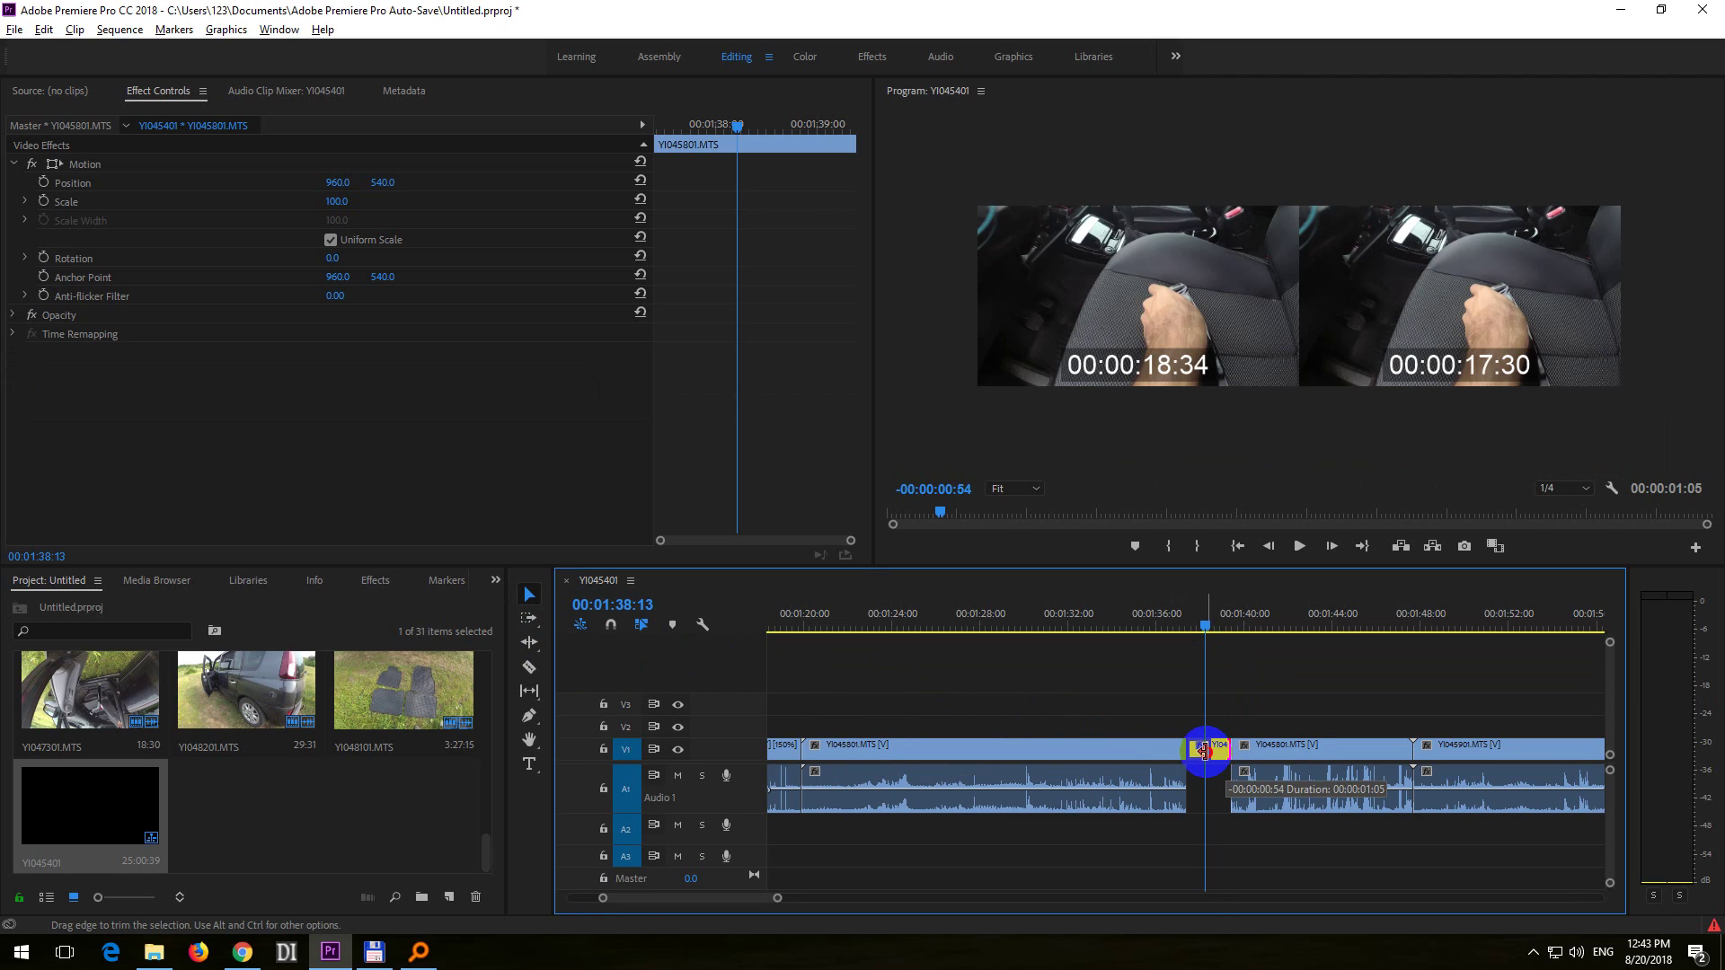
left_click_drag(1220, 750, 1206, 751)
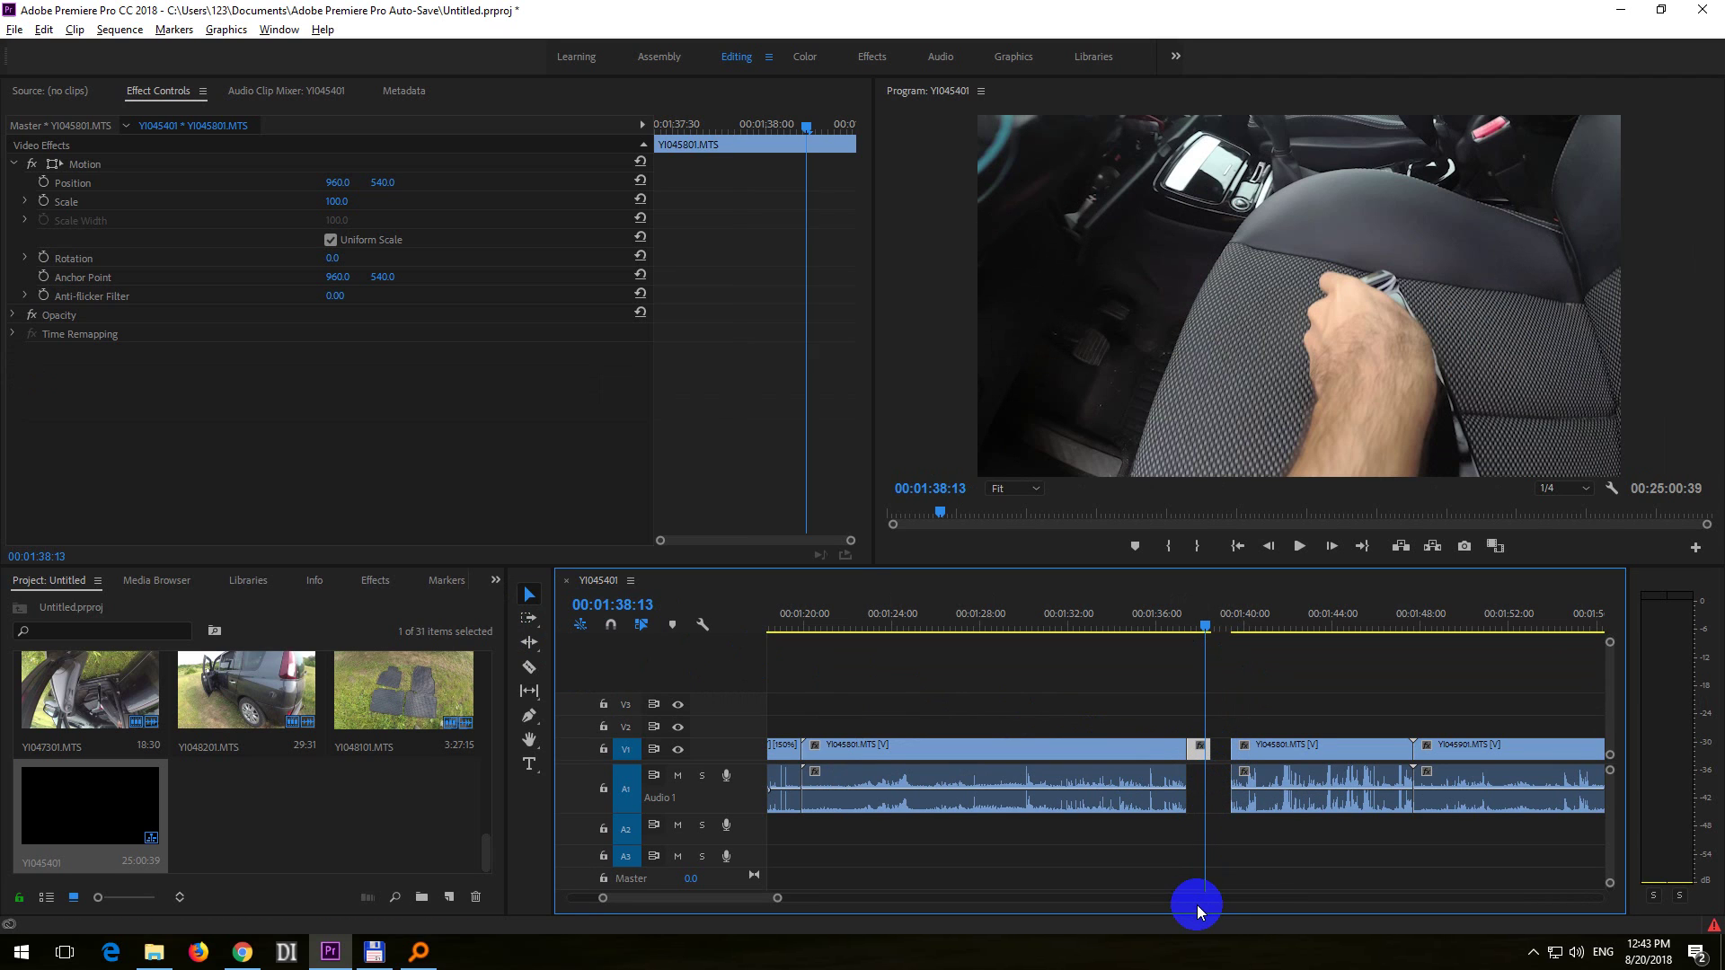
left_click(1218, 748)
key("Delete")
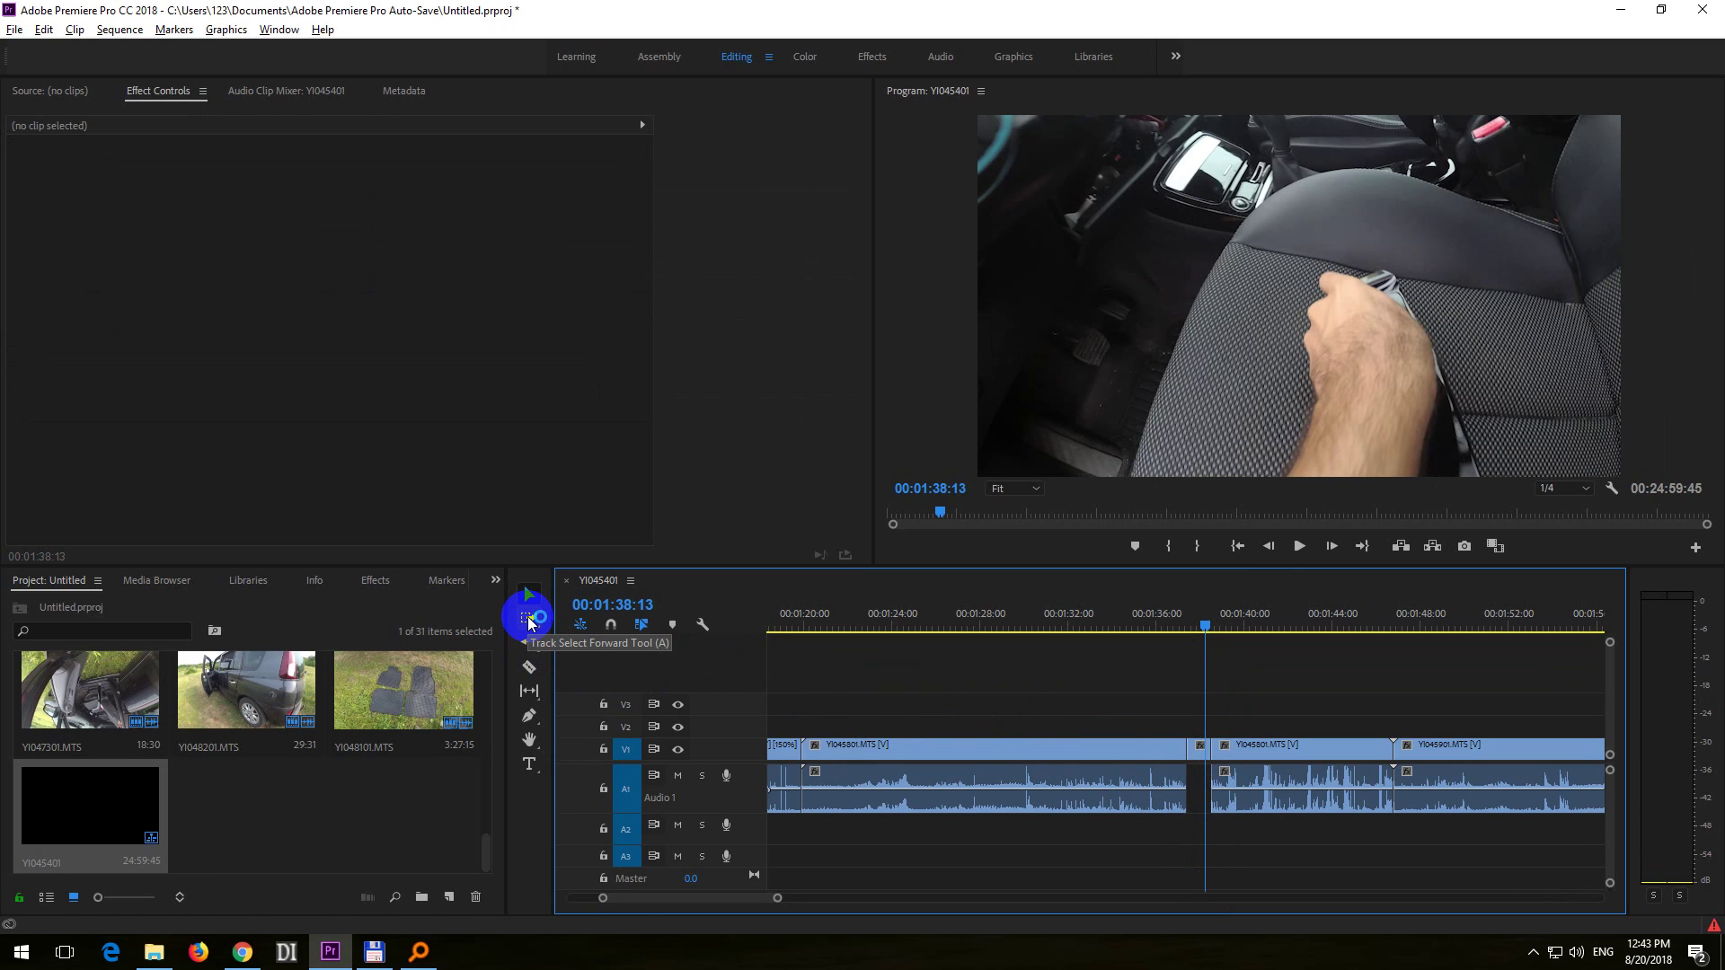
Push later clips right with Track Select Forward, then stretch the hold clip, reaching 25:02:27
left_click(531, 620)
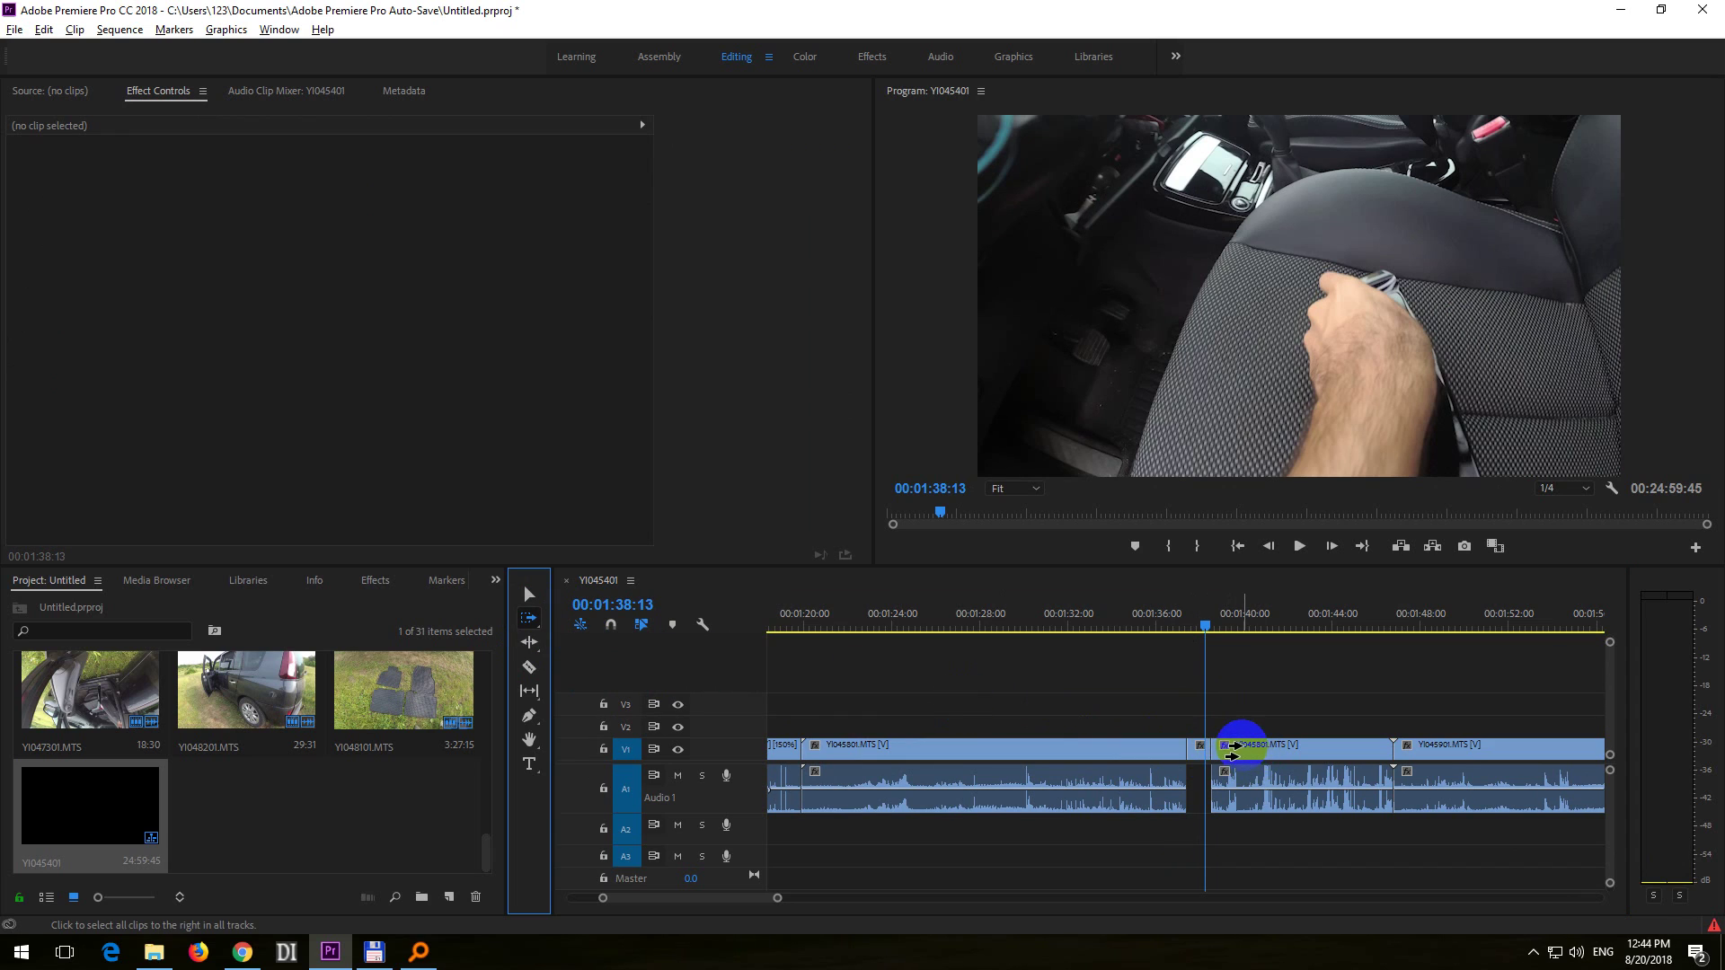
left_click_drag(1228, 747, 1290, 752)
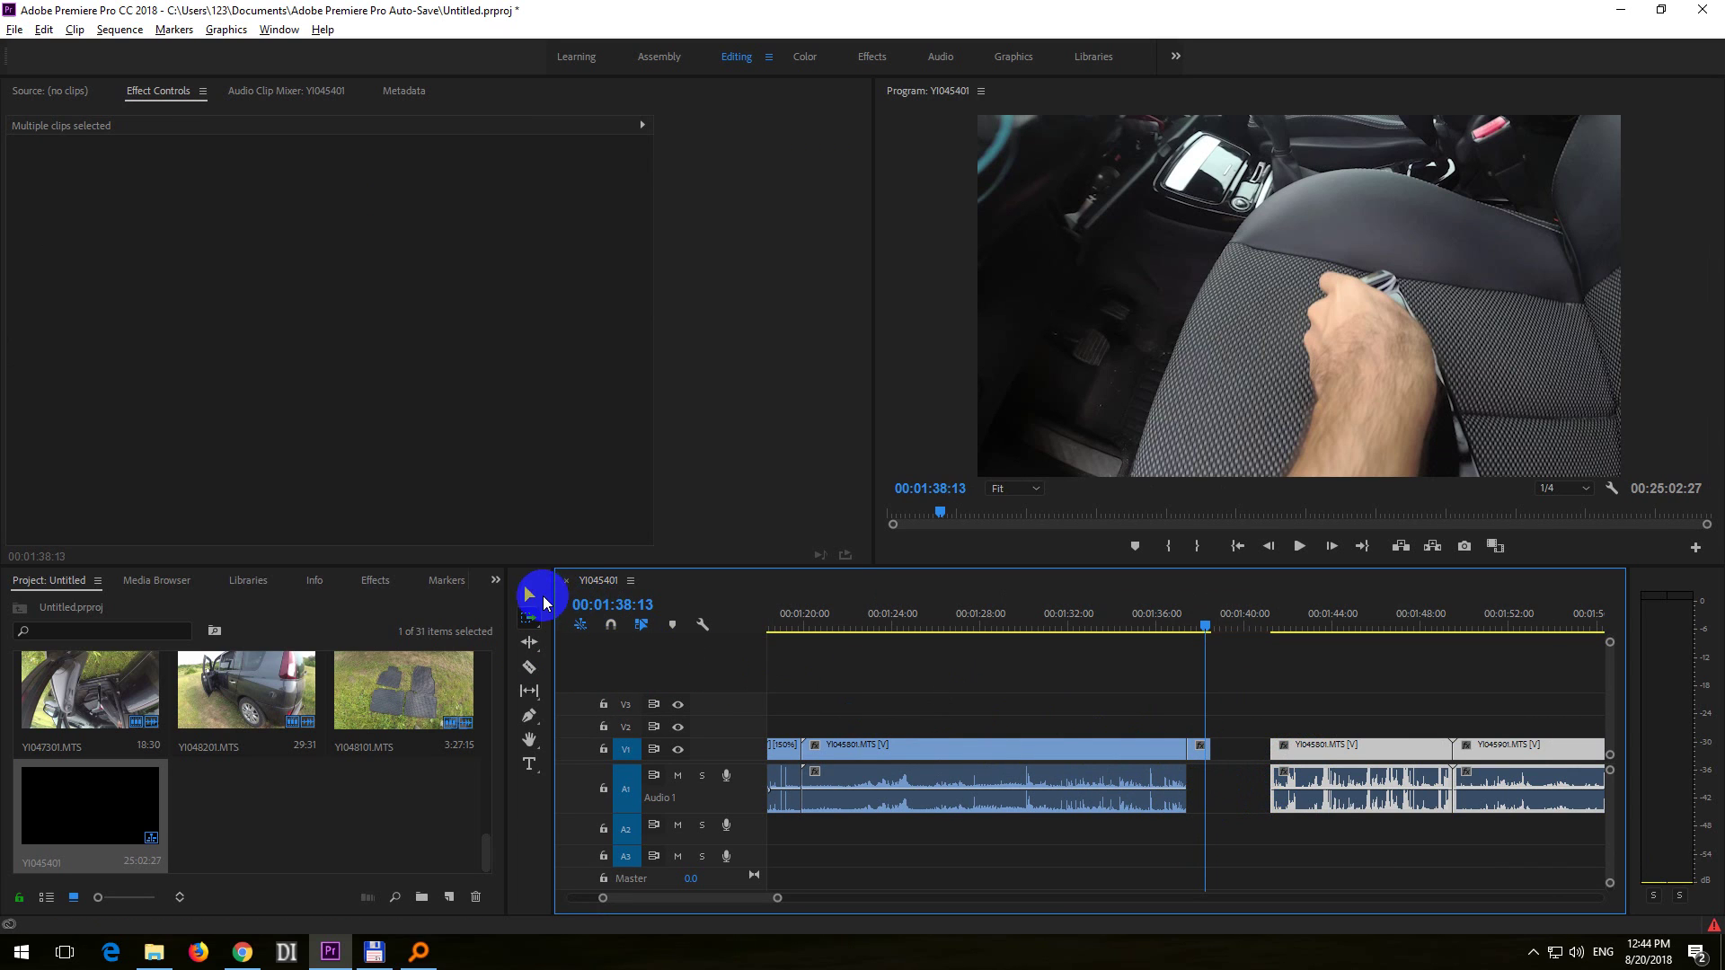
left_click(529, 595)
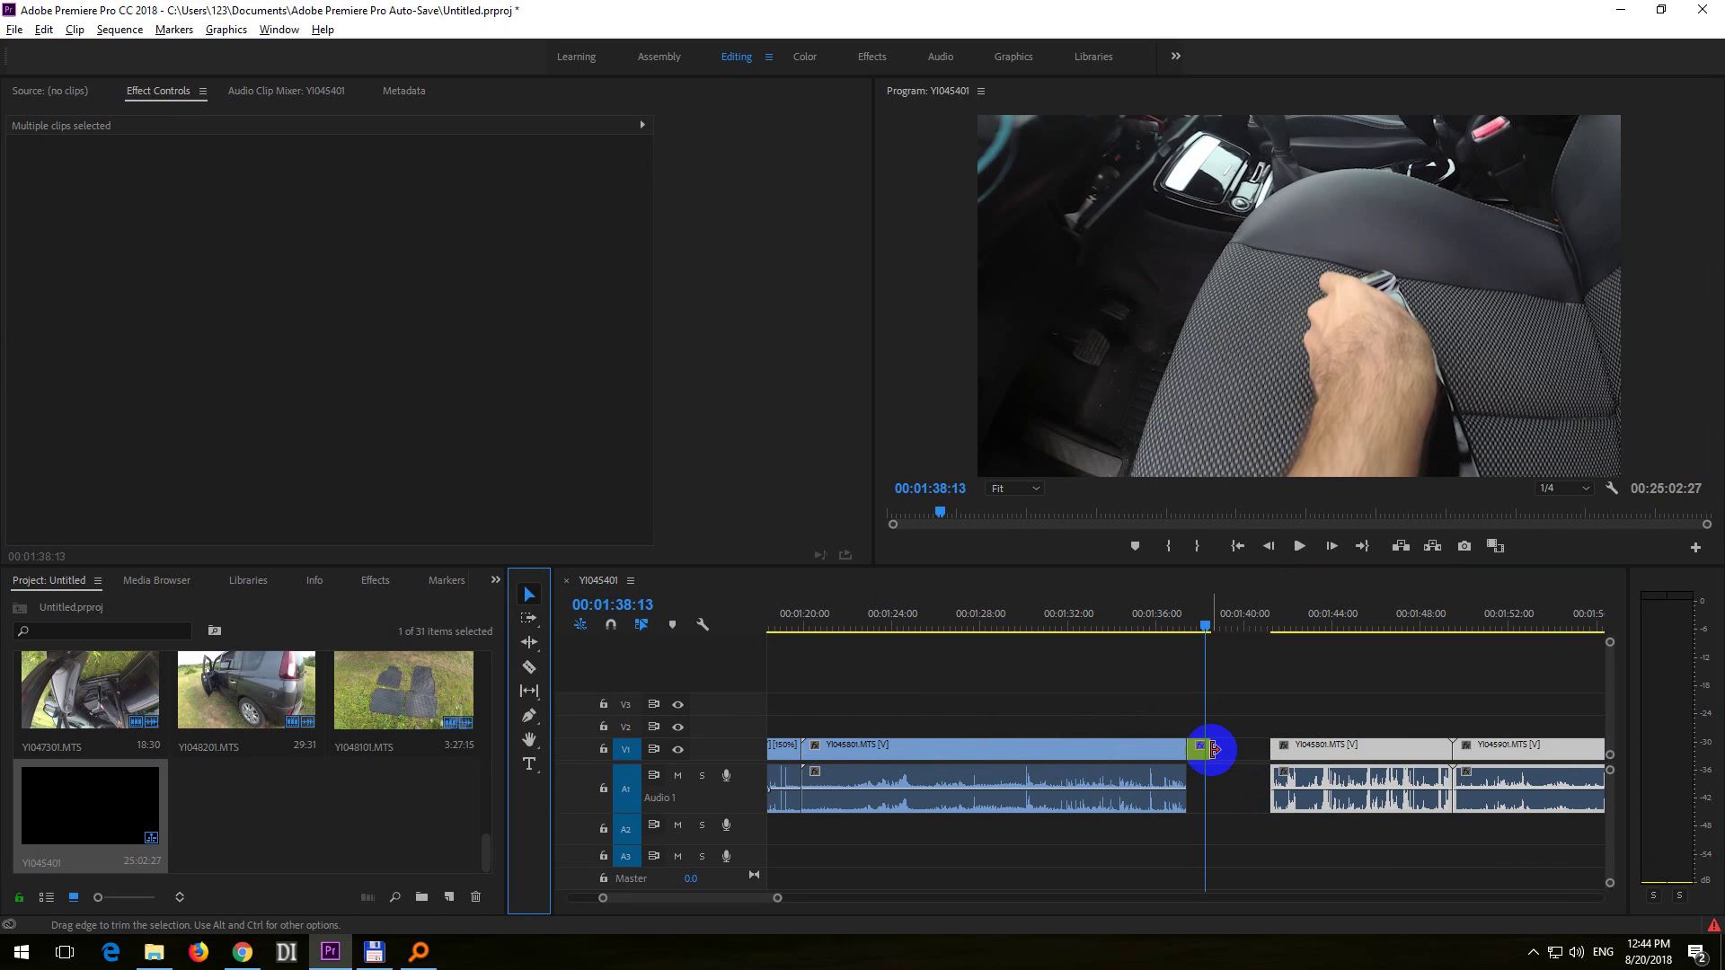
left_click_drag(1209, 750, 1272, 750)
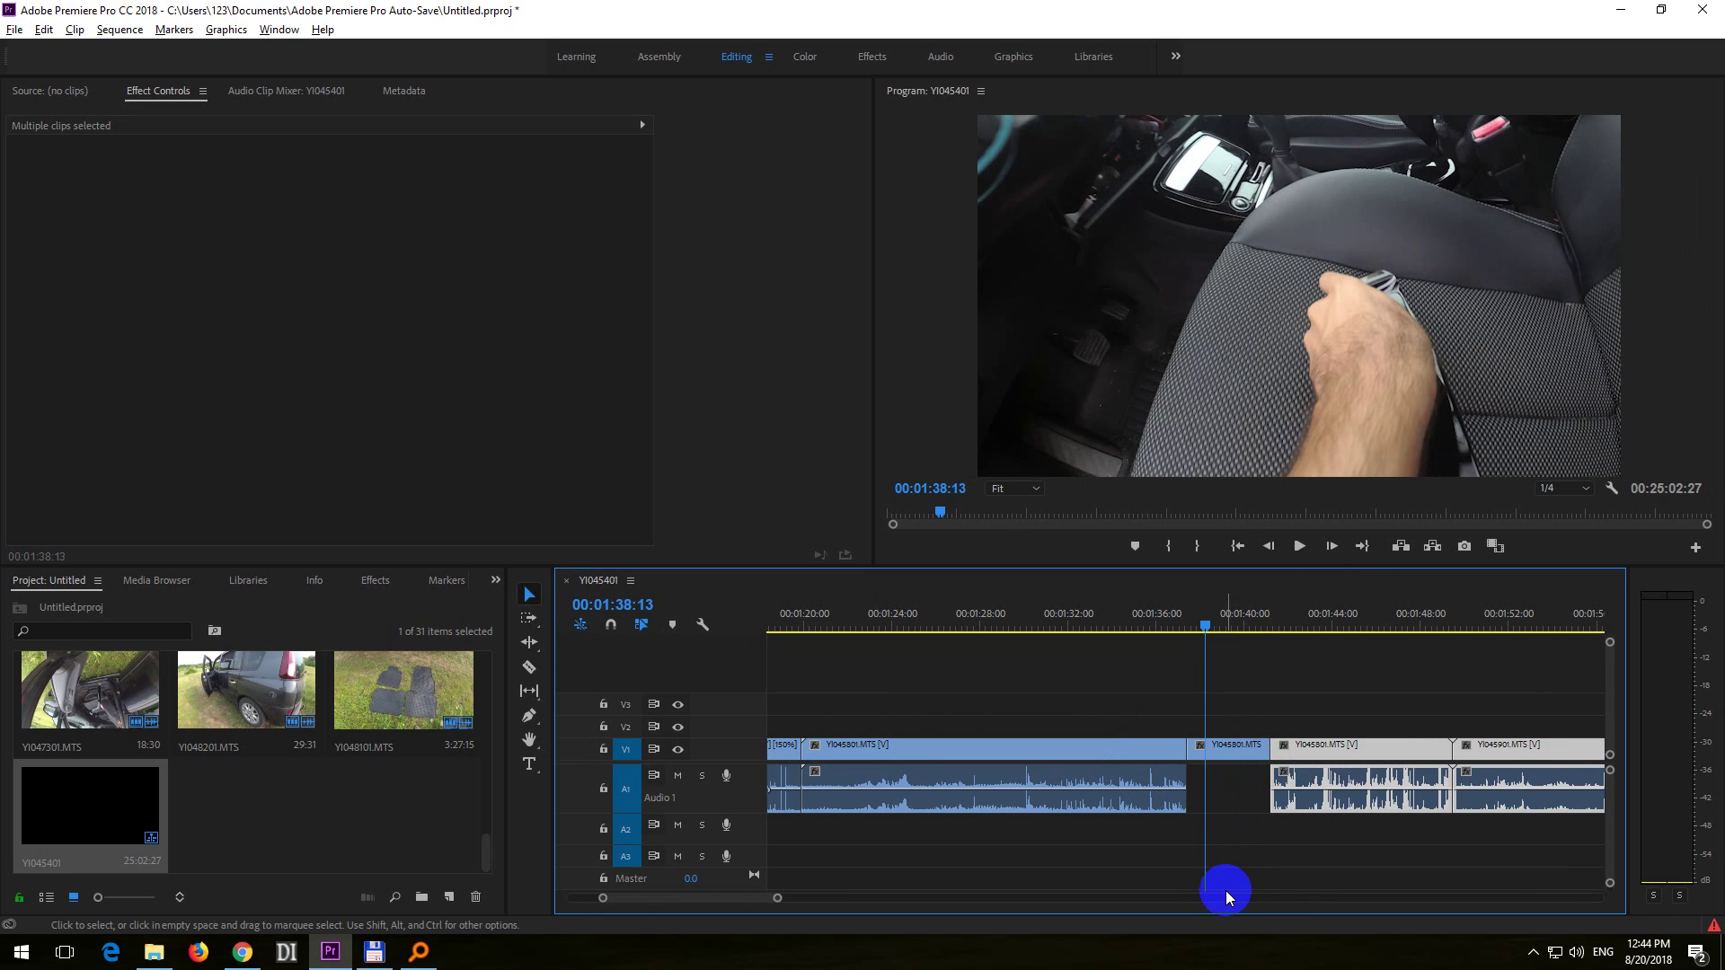
left_click_drag(1140, 623, 1134, 635)
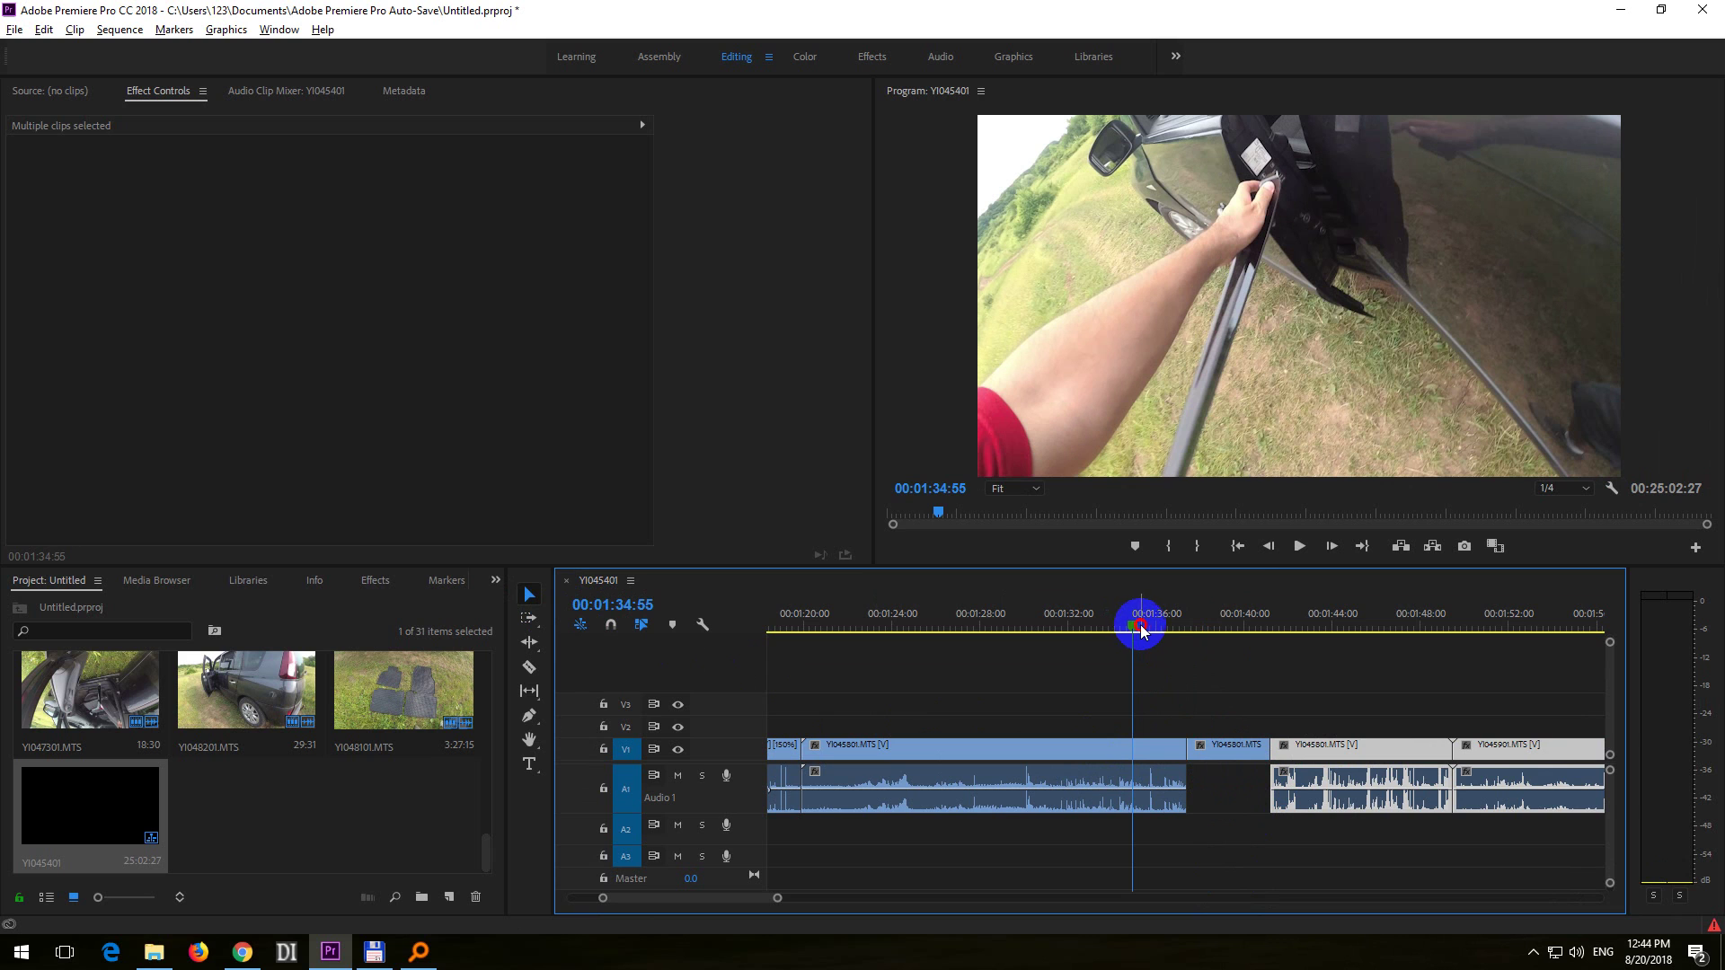
mouse_move(1150, 633)
left_mouse_down()
mouse_move(1132, 630)
mouse_move(1351, 636)
left_mouse_up()
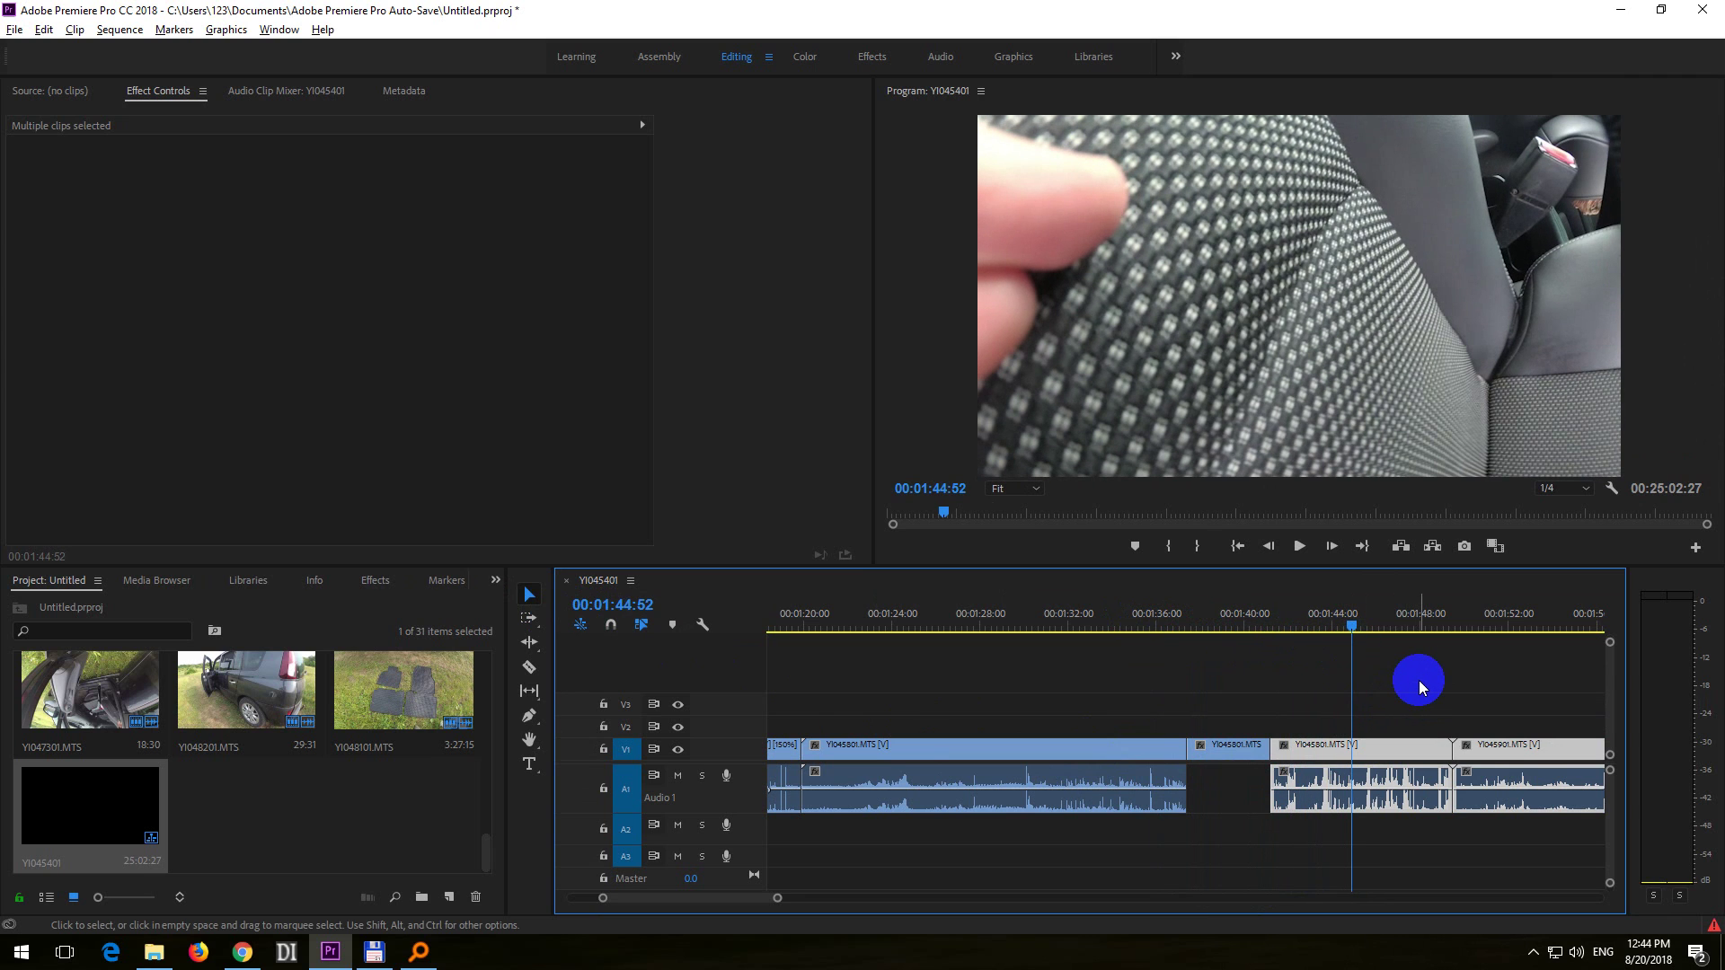